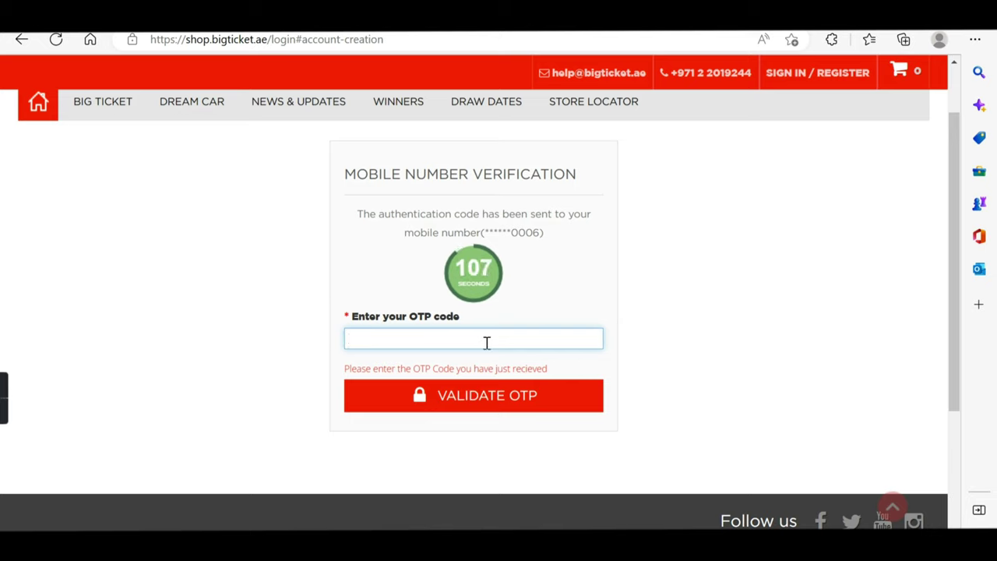
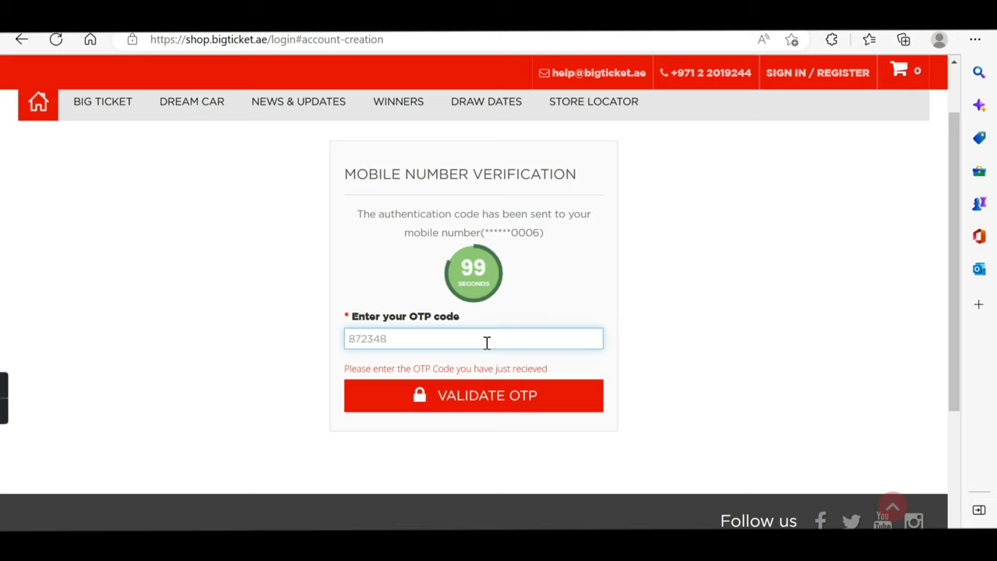
Enter the received OTP code and validate it to reach the registration form.
left_click(445, 405)
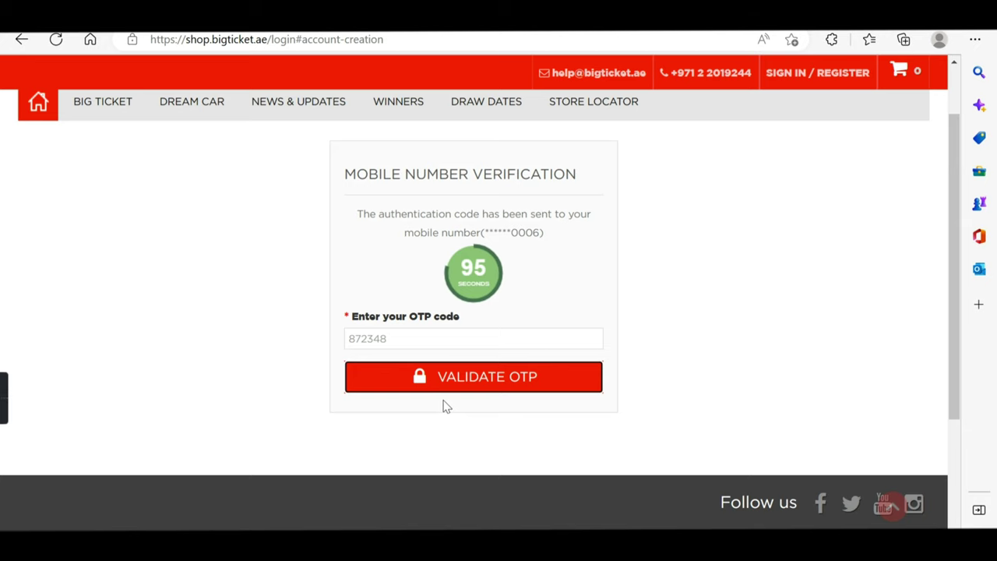
left_click(454, 386)
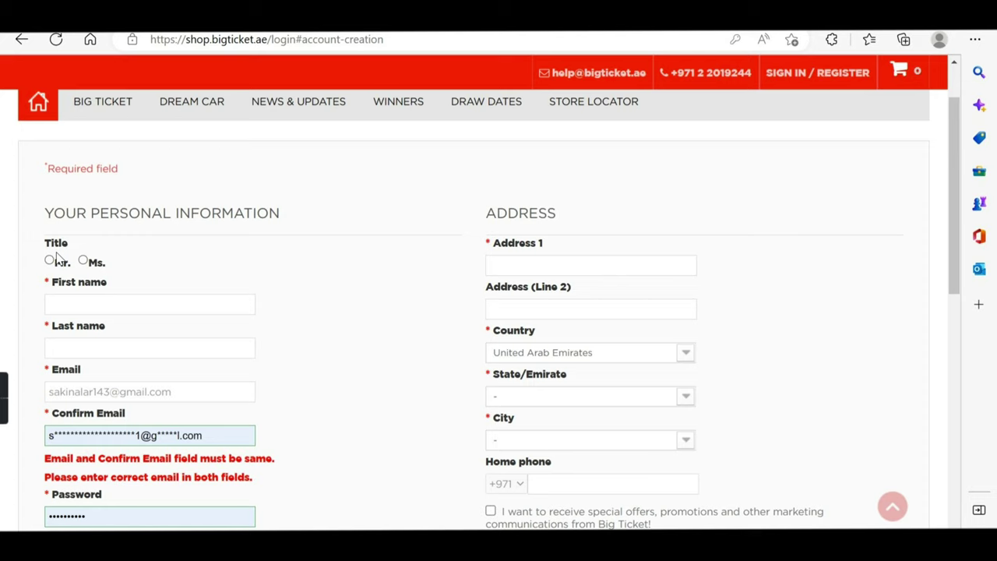
Choose the Mr. title, enter the first and last name, and fill the email from a saved suggestion.
left_click(53, 260)
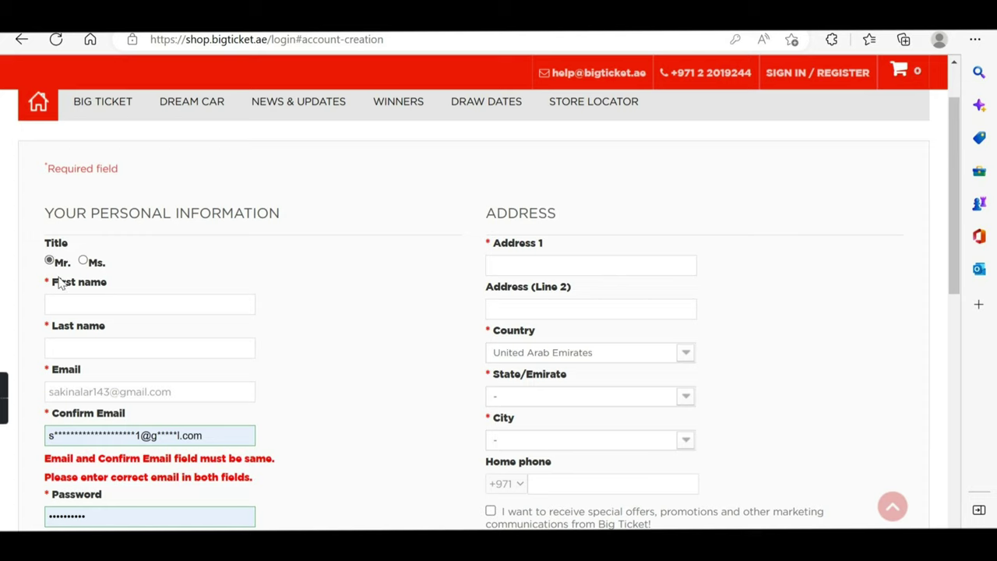
left_click(87, 304)
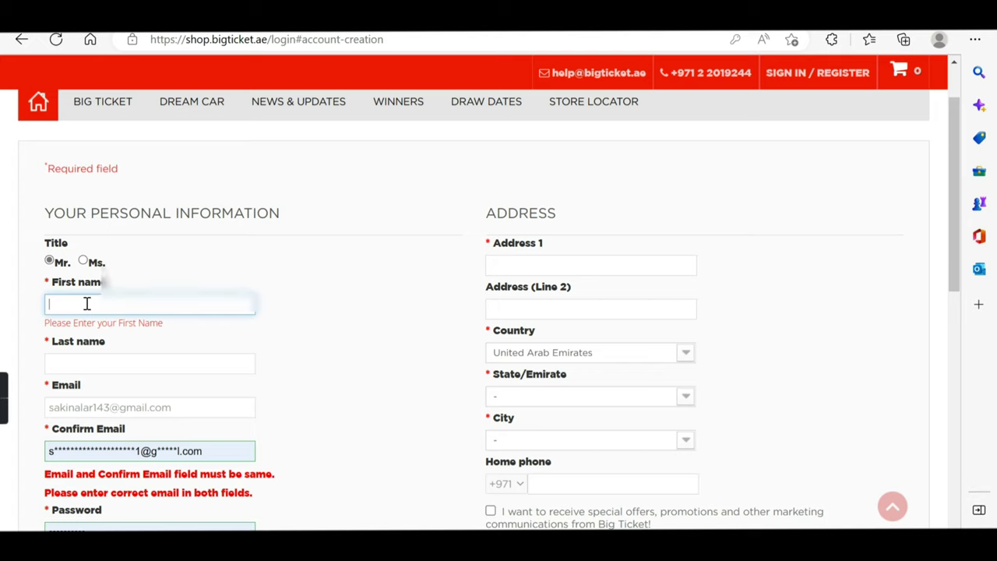
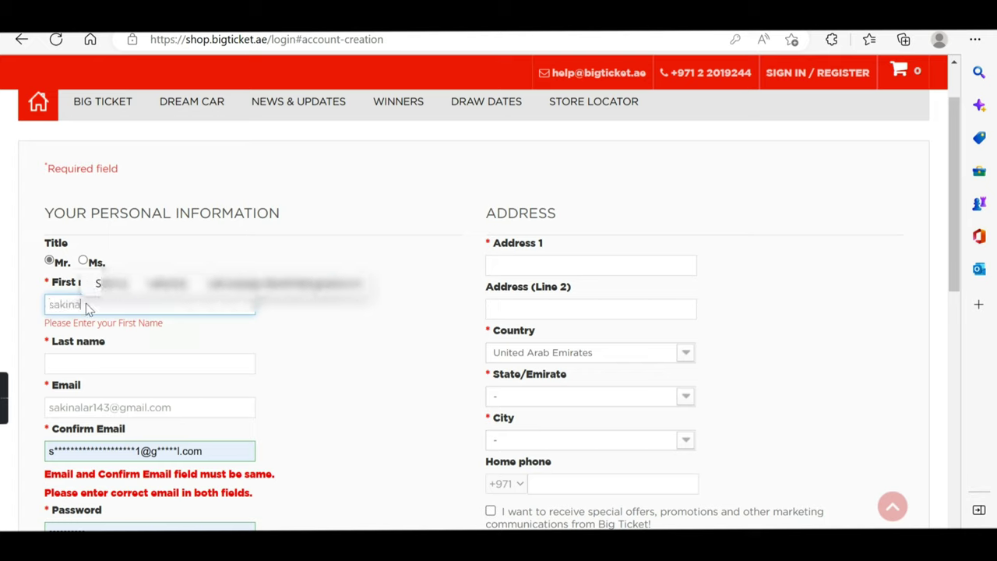
left_click(69, 363)
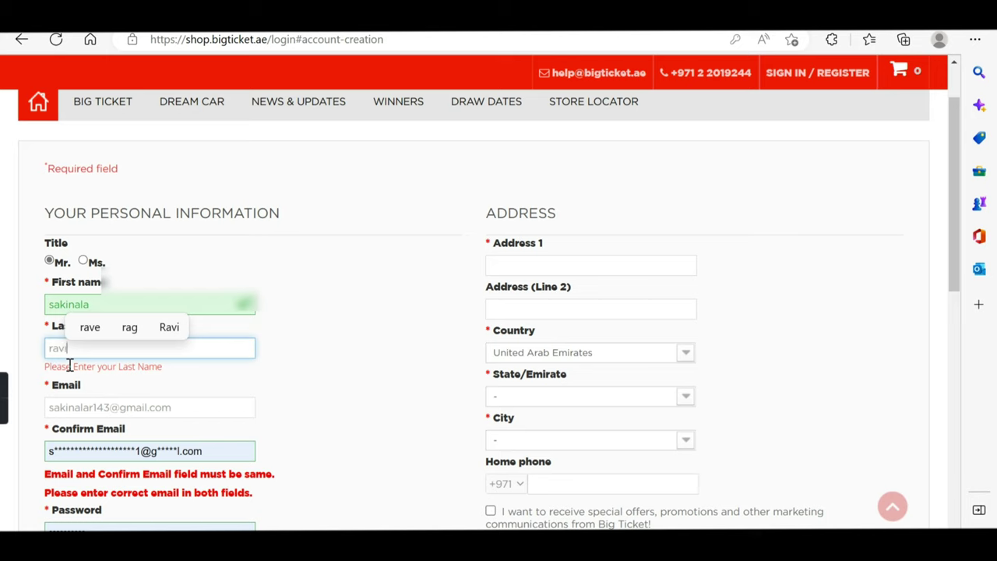
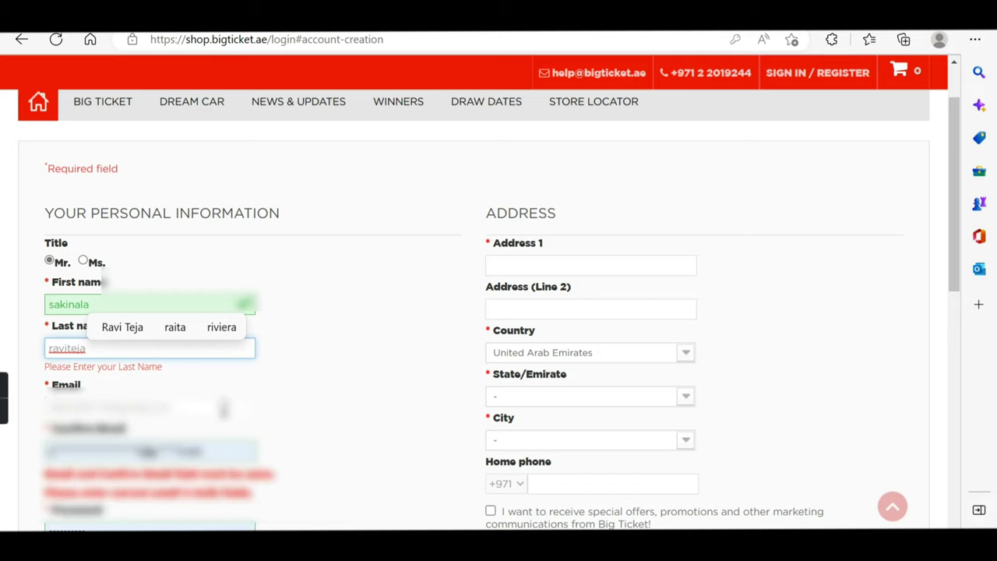
left_click(224, 408)
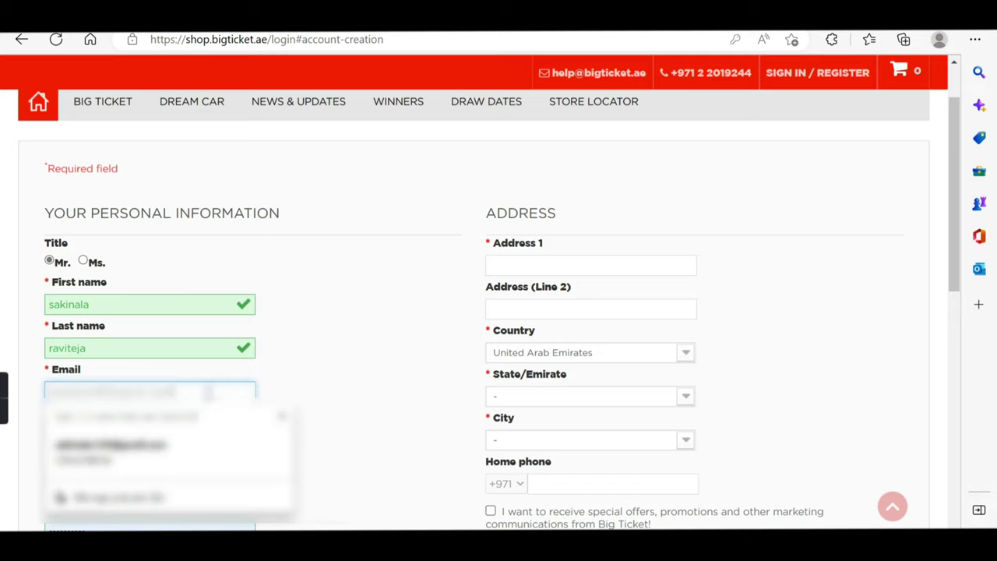
left_click(308, 386)
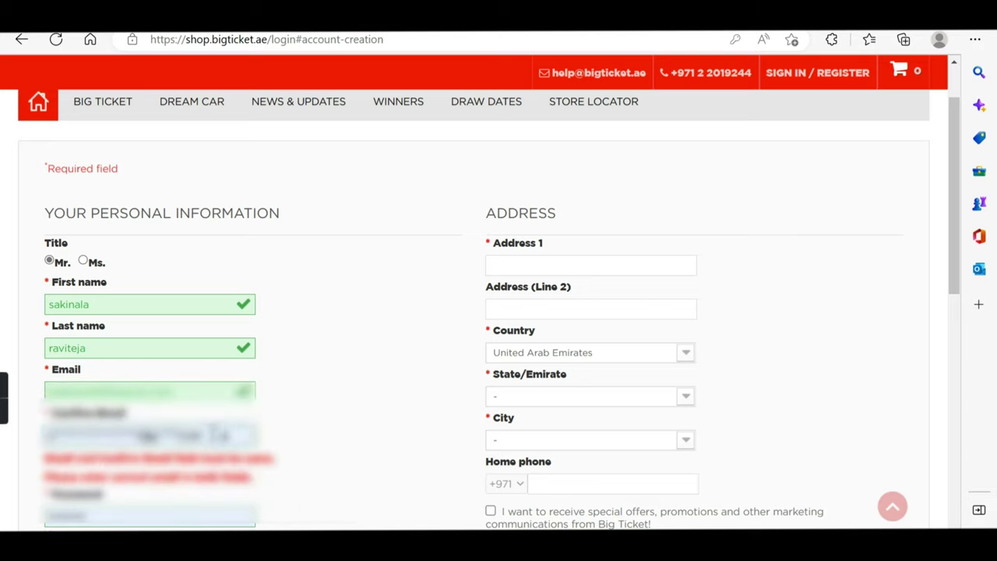
Go to the confirm-email field, then change the postal code's last digit to 1.
left_click(206, 438)
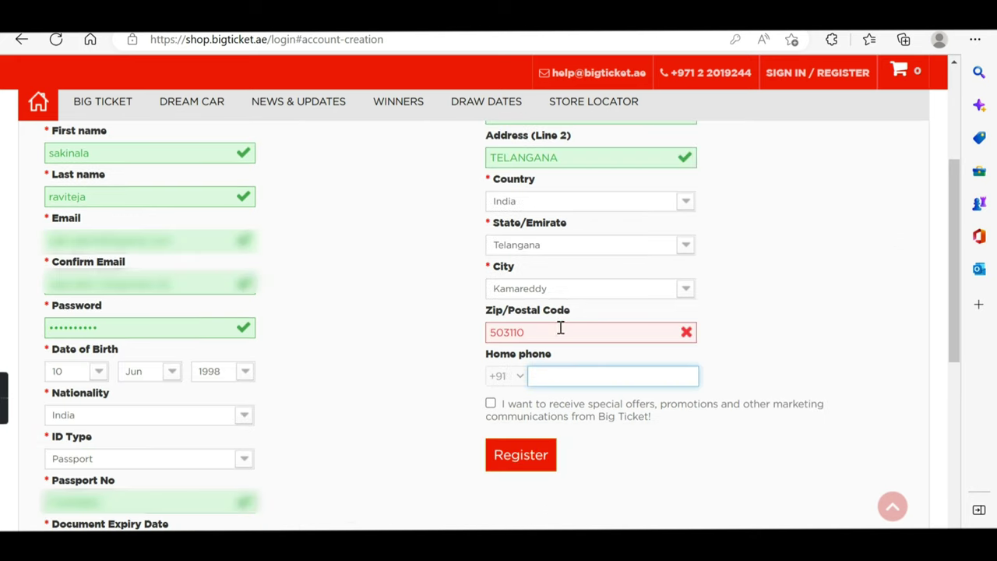
left_click(562, 329)
key("BackSpace")
type("1")
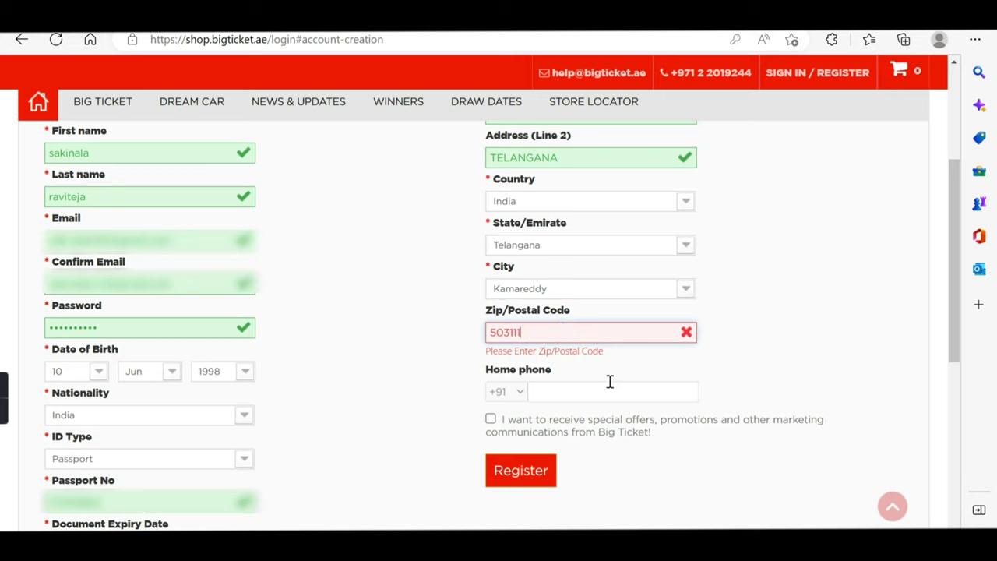
Enter the home phone number and opt in to Big Ticket's special offers.
left_click(578, 392)
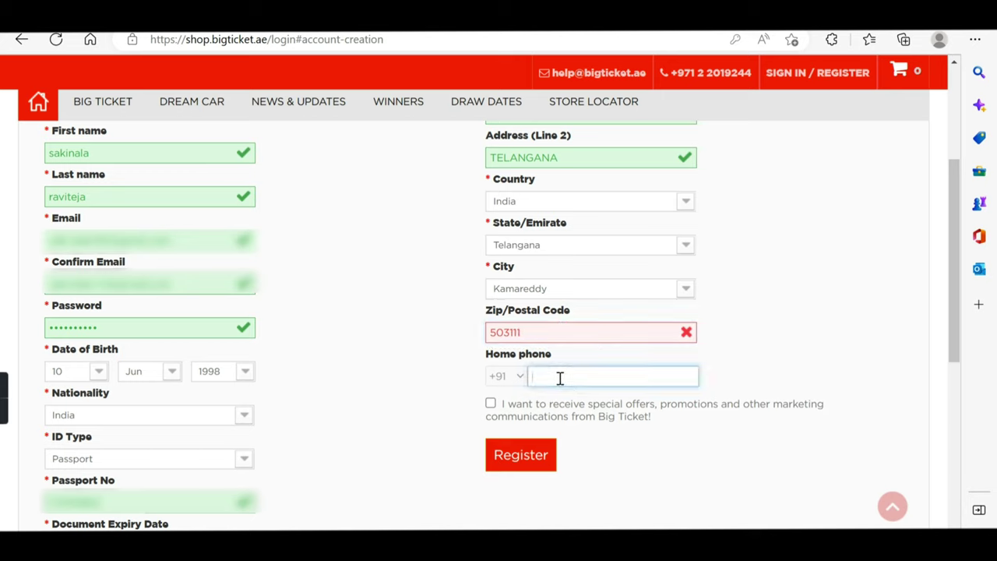
type("9550000000")
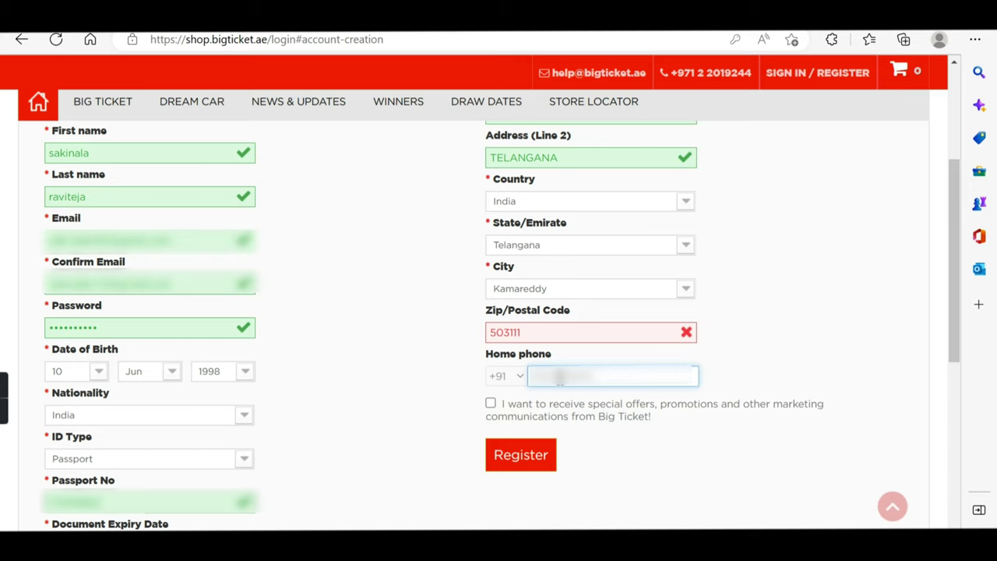
type("0")
mouse_move(6, 419)
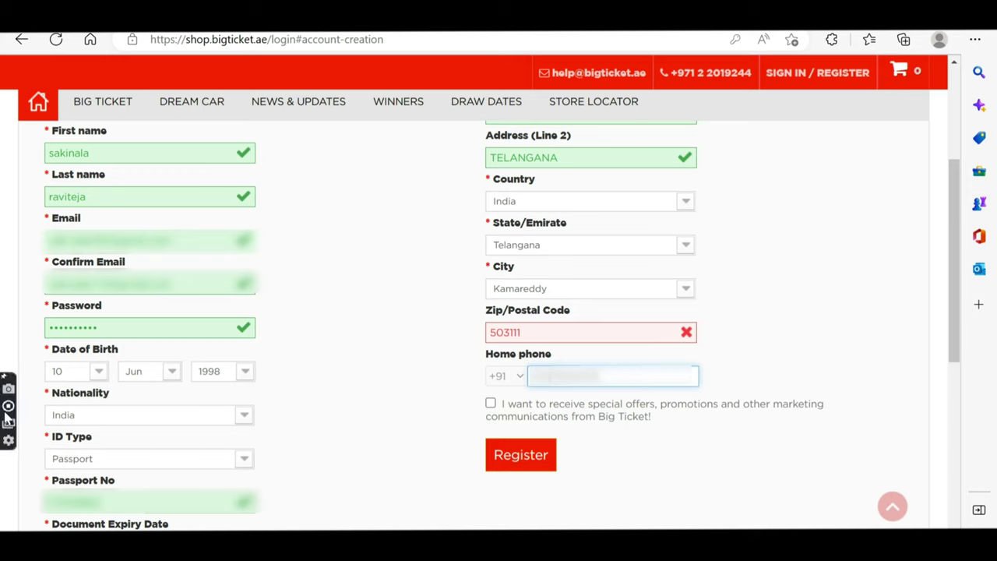
left_click(490, 404)
Register the account and dismiss Edge's saved-password notice.
left_click(533, 466)
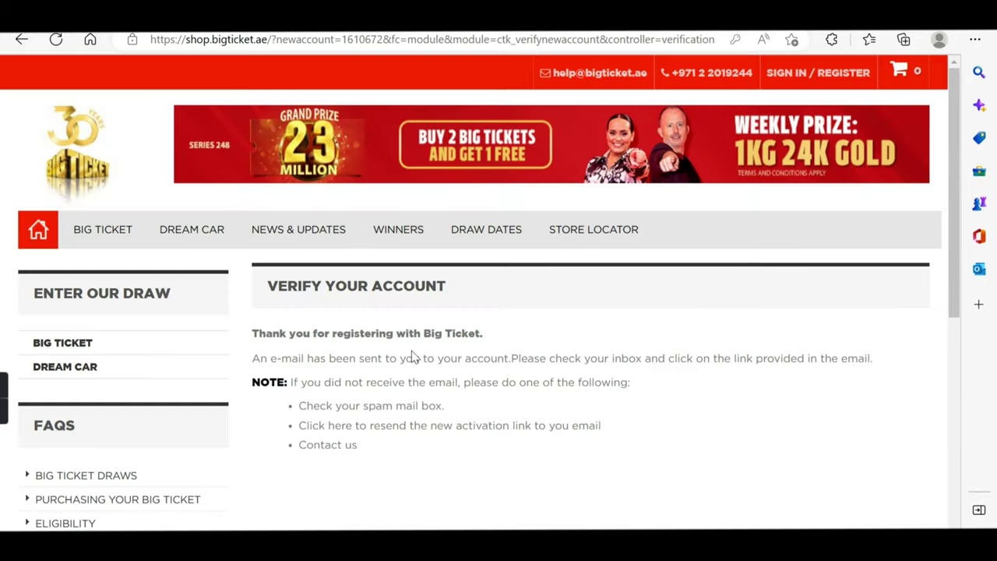
scroll(407, 356, "down", 2)
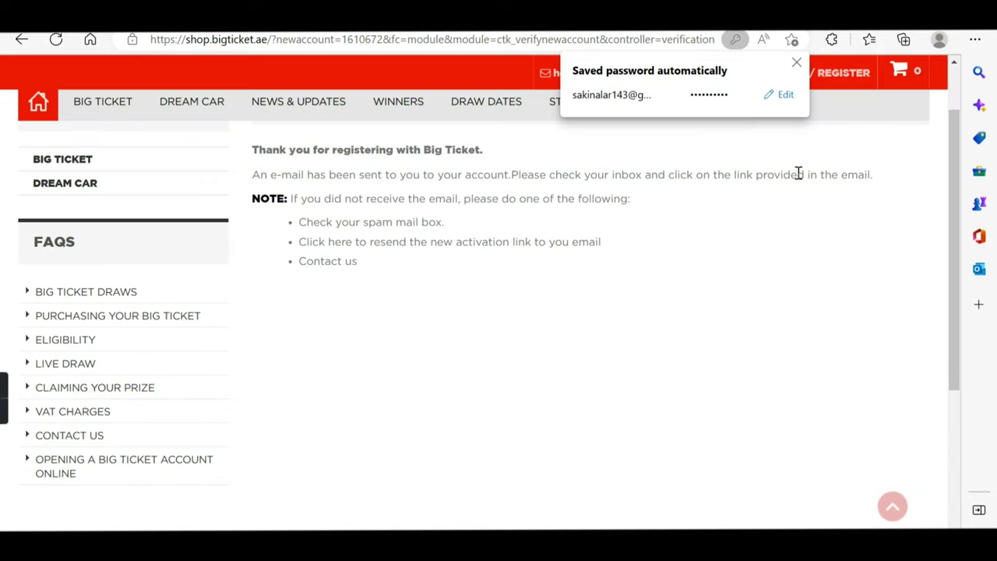
left_click(796, 63)
scroll(485, 287, "up", 2)
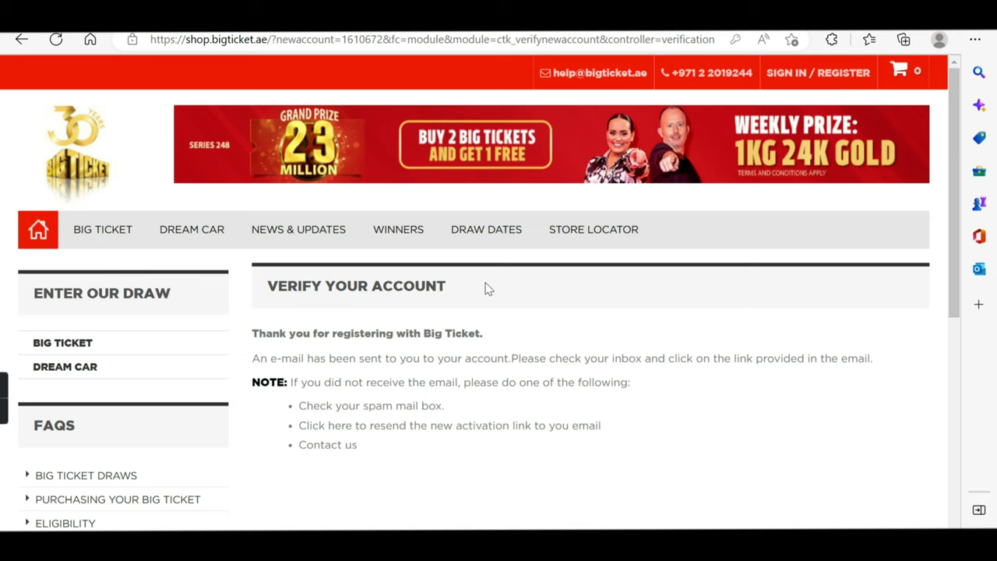
scroll(525, 314, "down", 4)
scroll(469, 327, "up", 4)
scroll(505, 317, "down", 2)
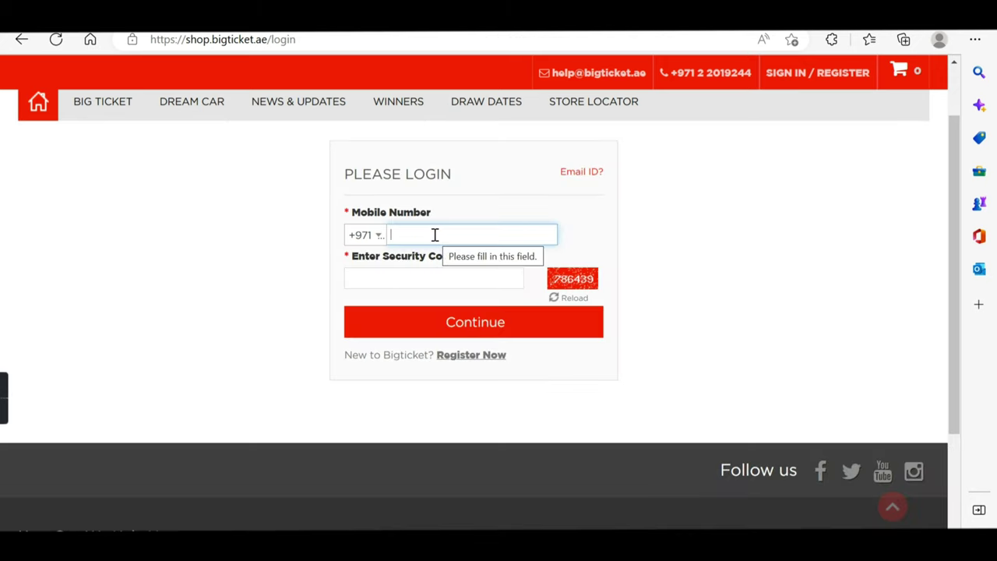
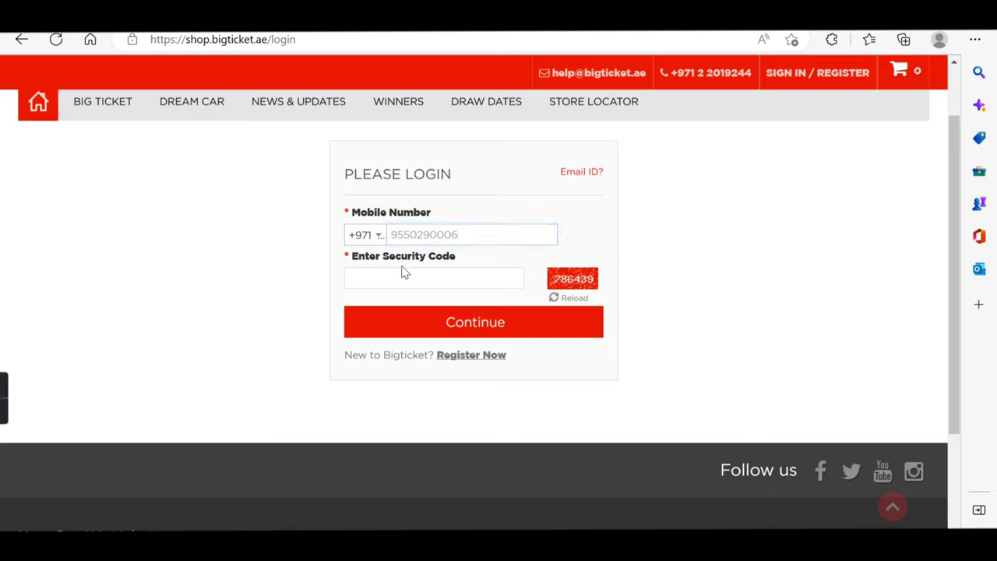
Try logging in with the mobile number and security code, then open the country-code list.
left_click(404, 272)
left_click(381, 278)
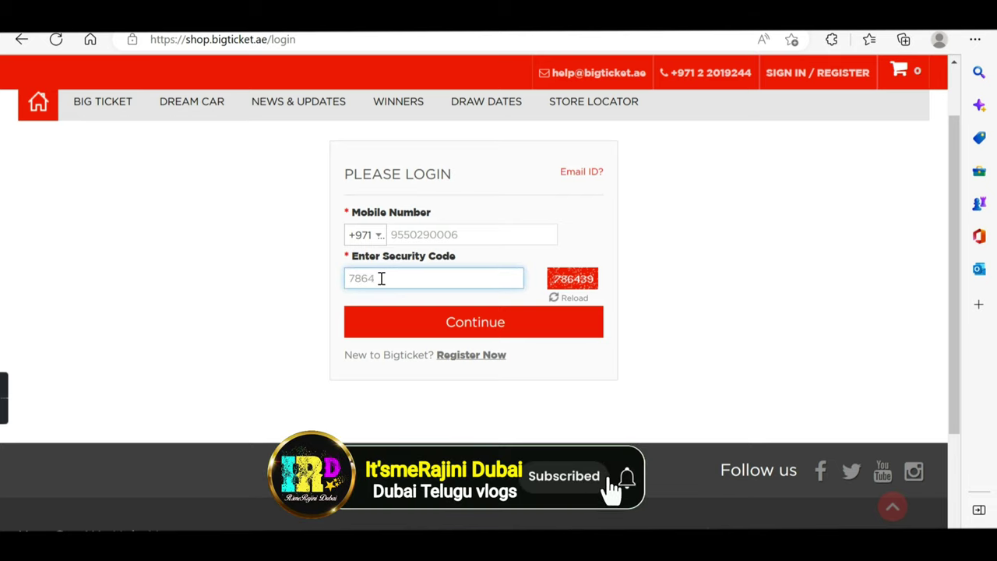
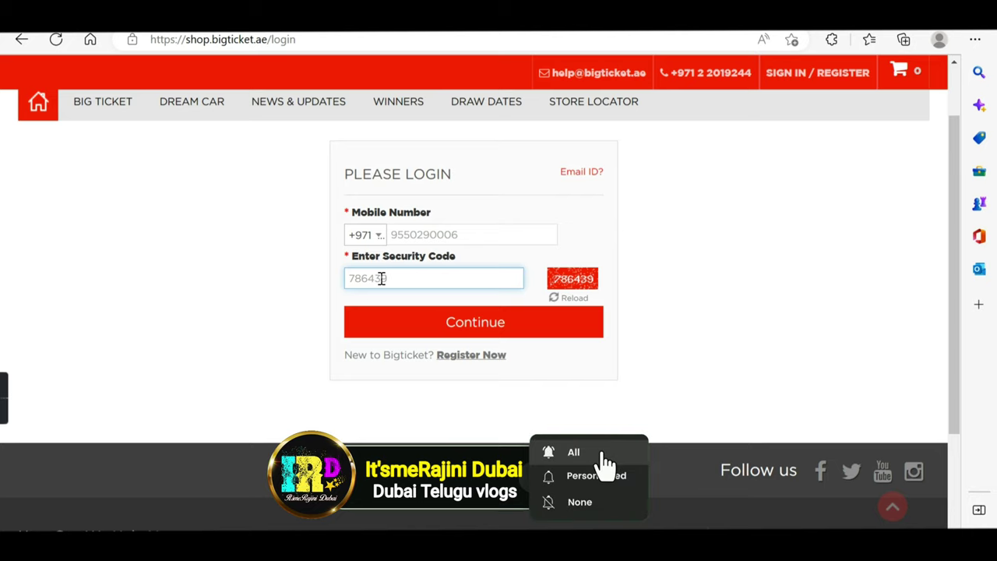
left_click(510, 336)
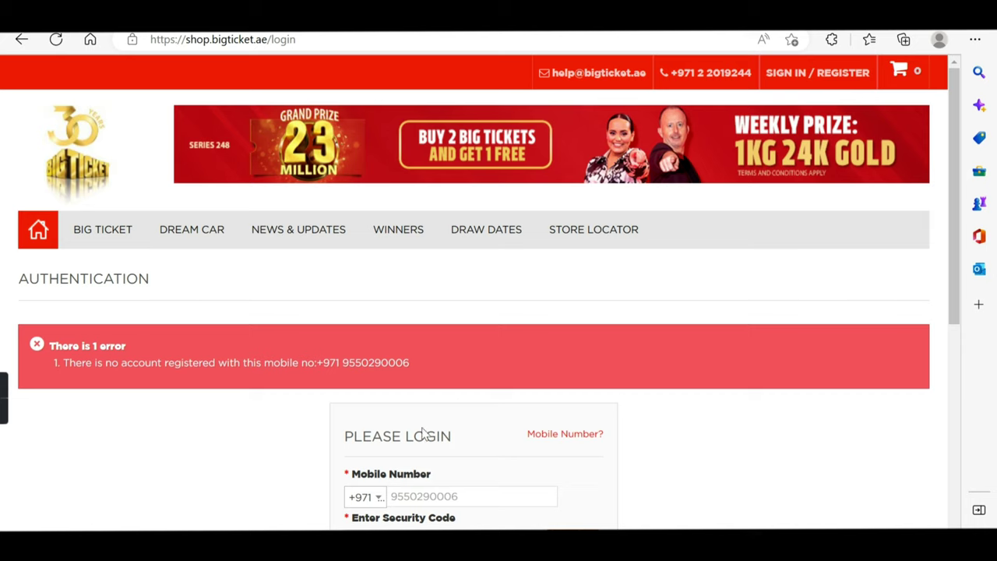
left_click(379, 500)
scroll(406, 403, "up", 4)
Switch the country code to +91 India, enter the security code, and continue.
scroll(534, 402, "up", 20)
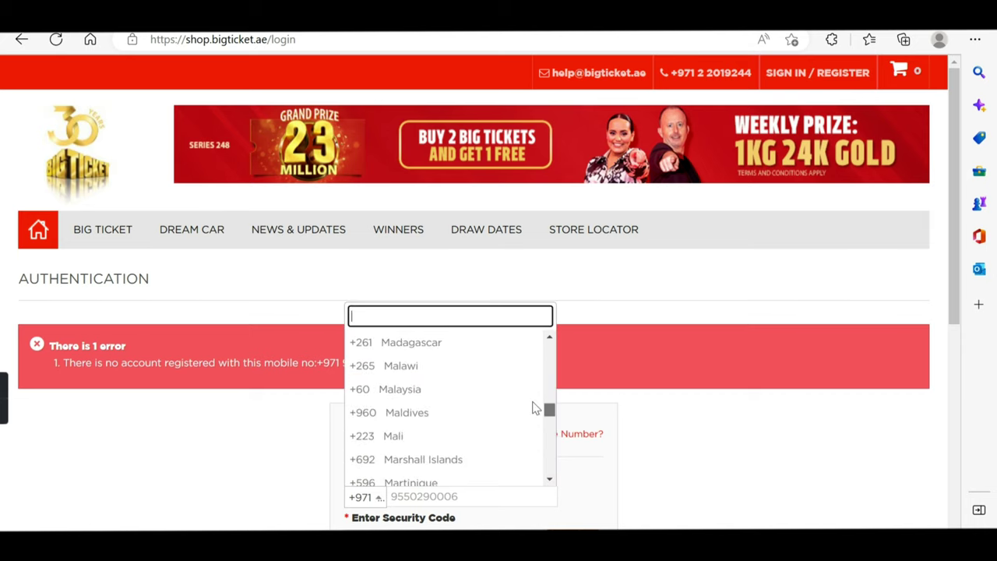
scroll(529, 395, "down", 3)
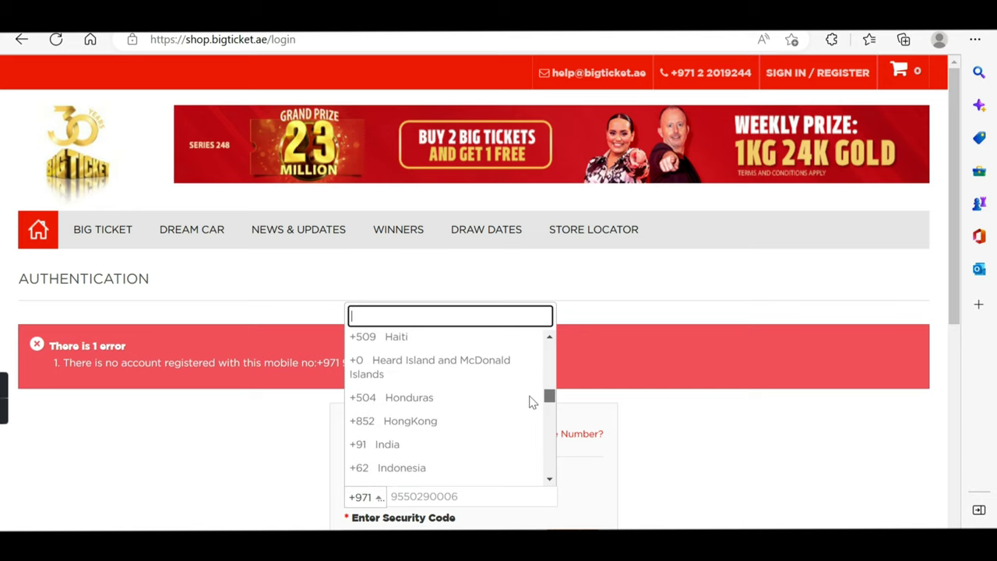
scroll(530, 397, "up", 2)
scroll(530, 398, "down", 1)
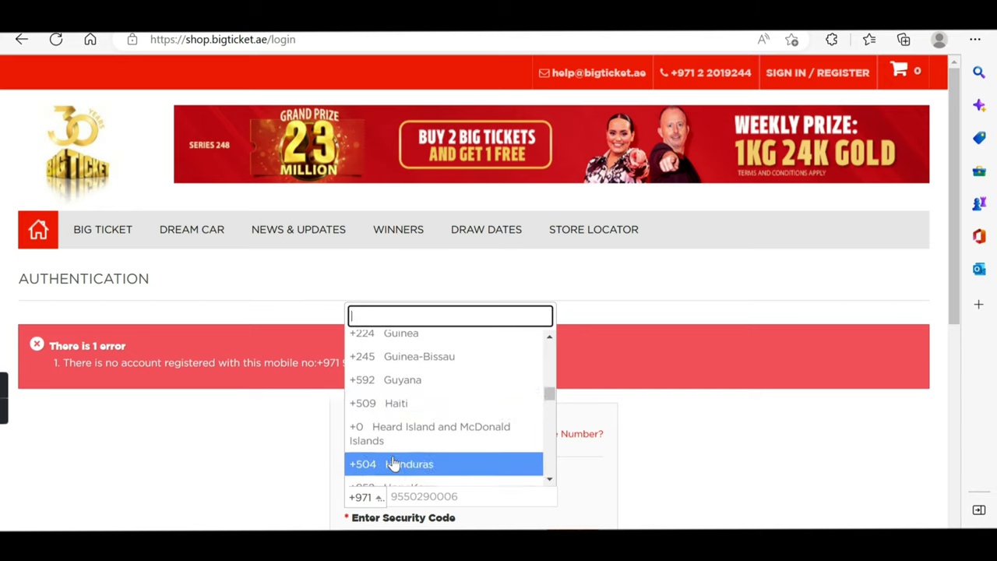
scroll(421, 436, "down", 1)
left_click(413, 441)
scroll(468, 471, "down", 3)
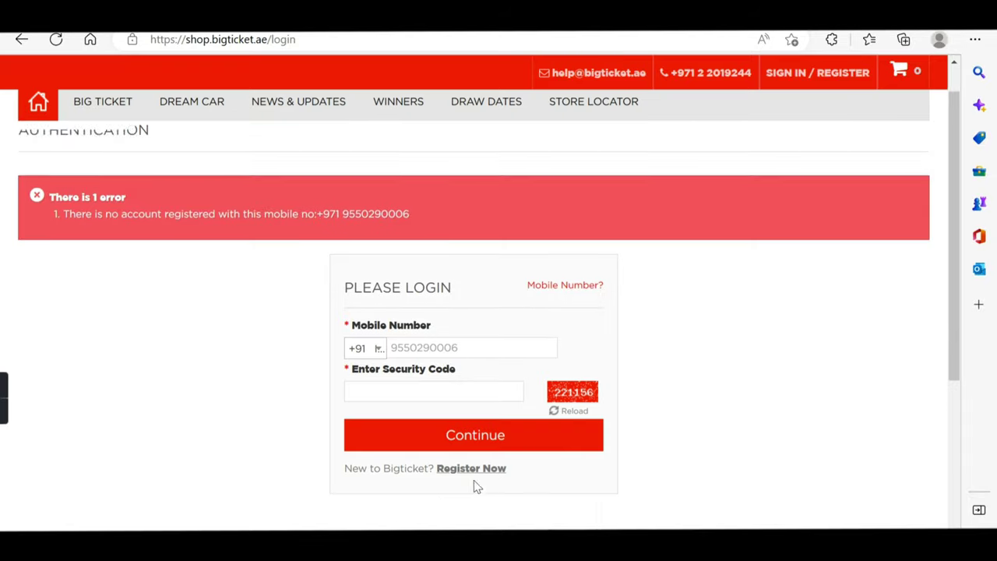
left_click(378, 352)
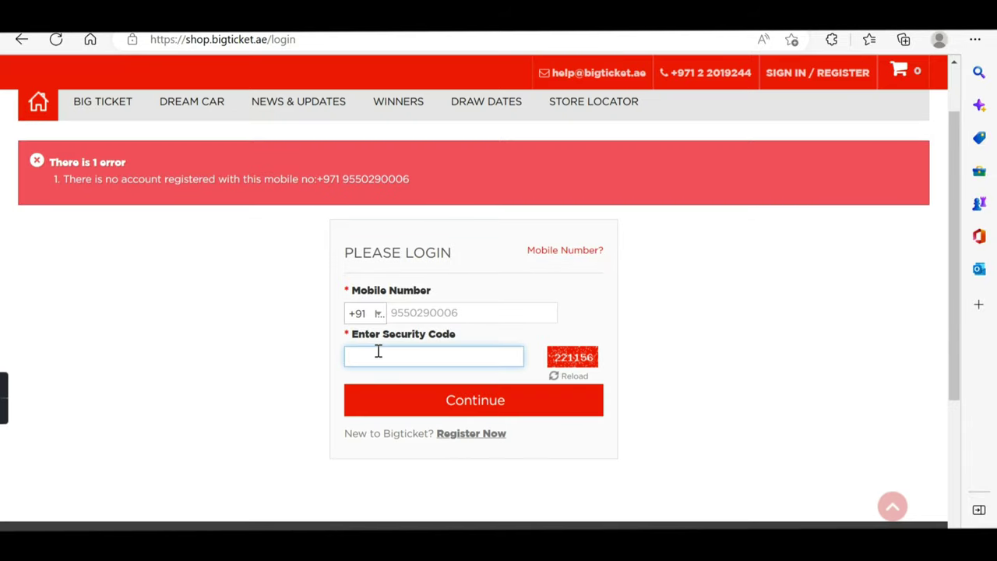
left_click(391, 412)
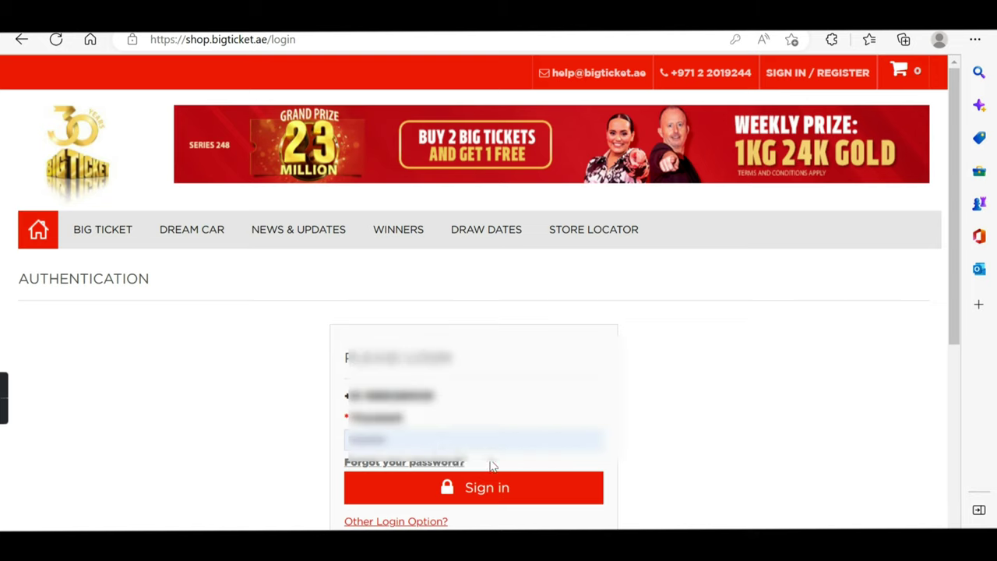
Enter the account password and try signing in.
left_click(396, 440)
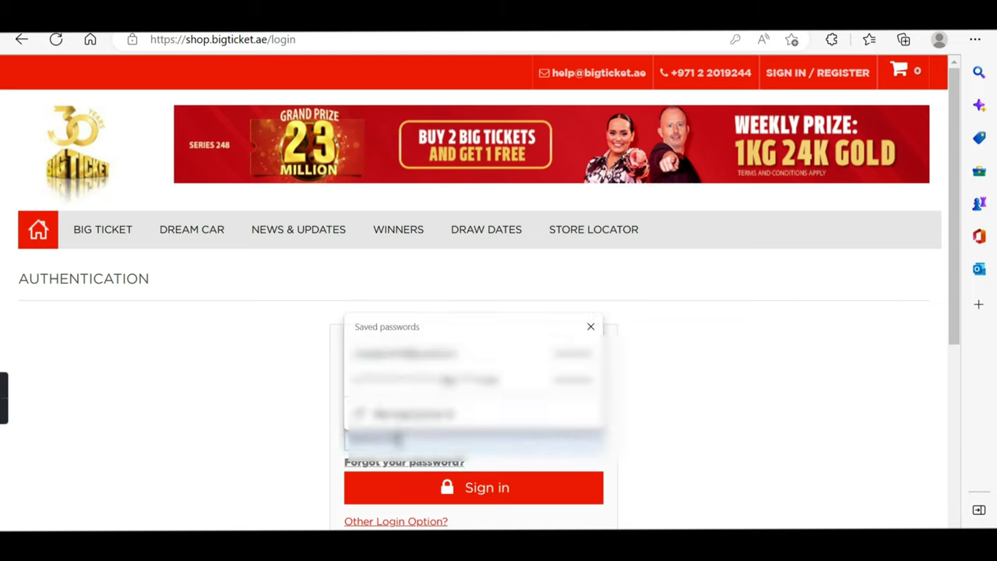
left_click(397, 440)
left_click(398, 439)
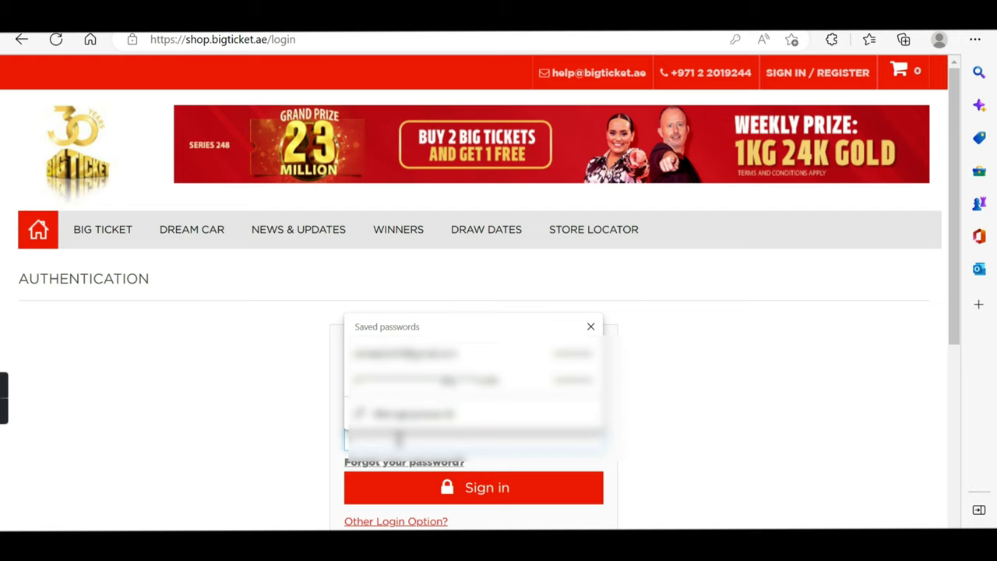
left_click(398, 440)
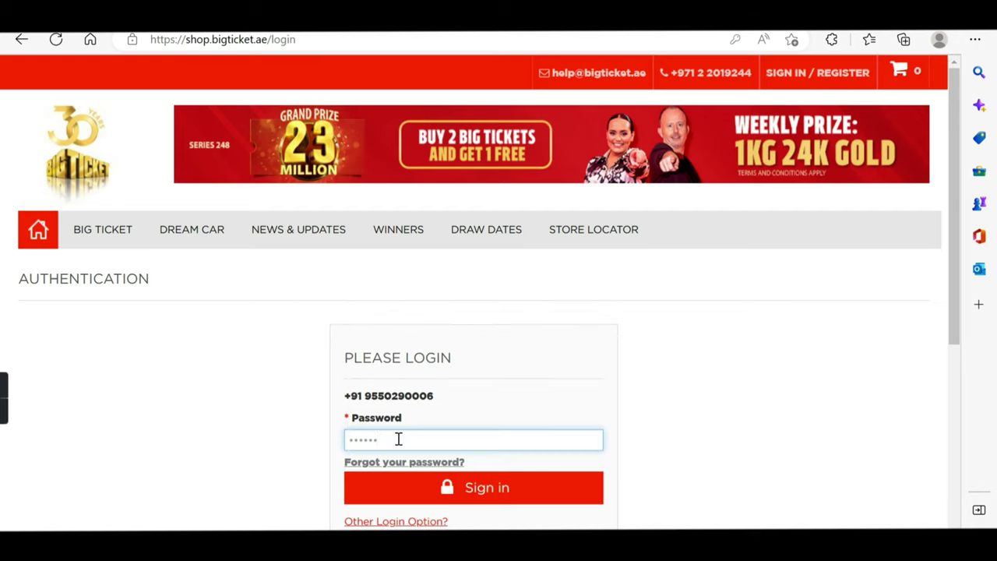
left_click(414, 477)
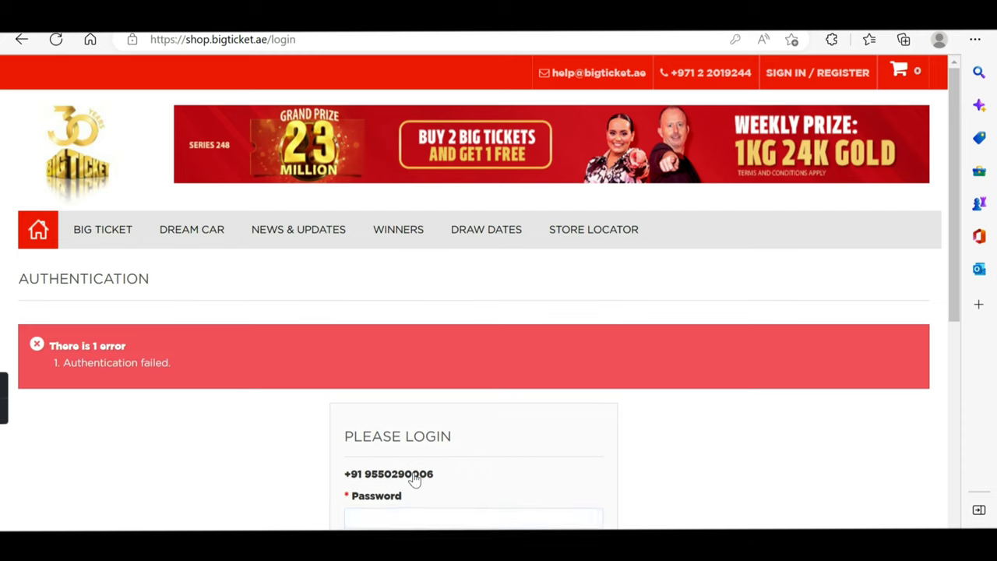
After the authentication failure, fill in the saved password and sign in again.
scroll(398, 465, "down", 3)
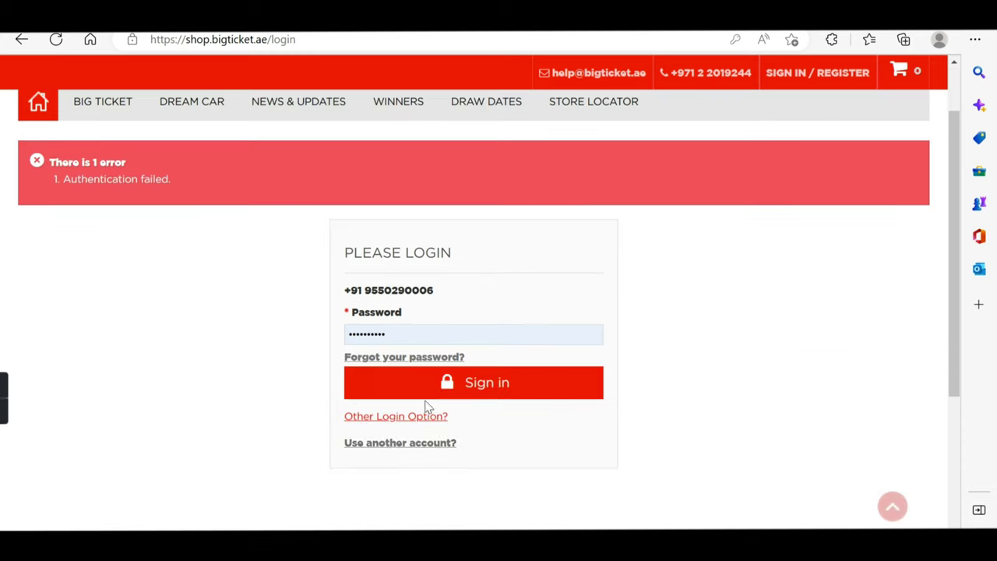
left_click(421, 330)
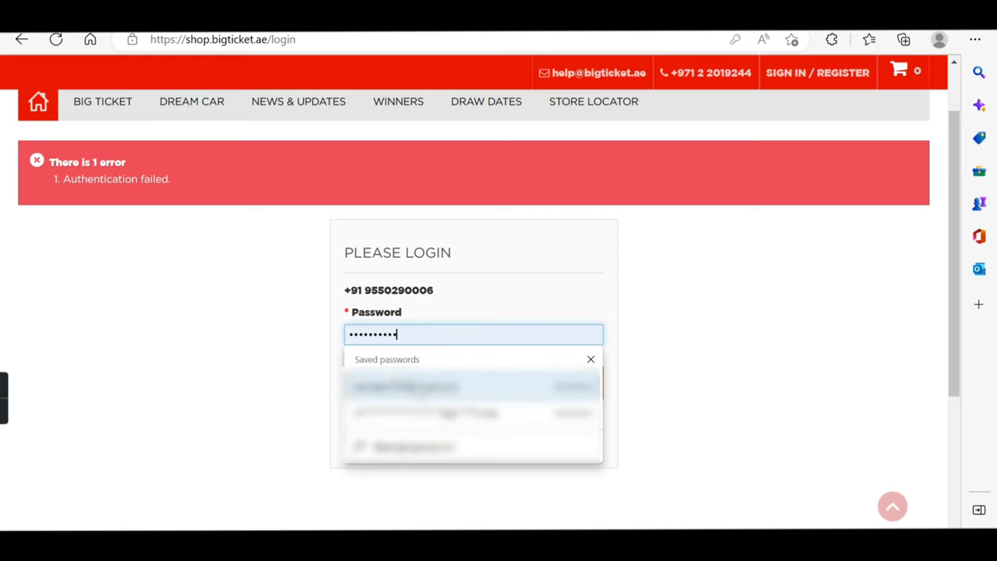
left_click(425, 383)
left_click(415, 391)
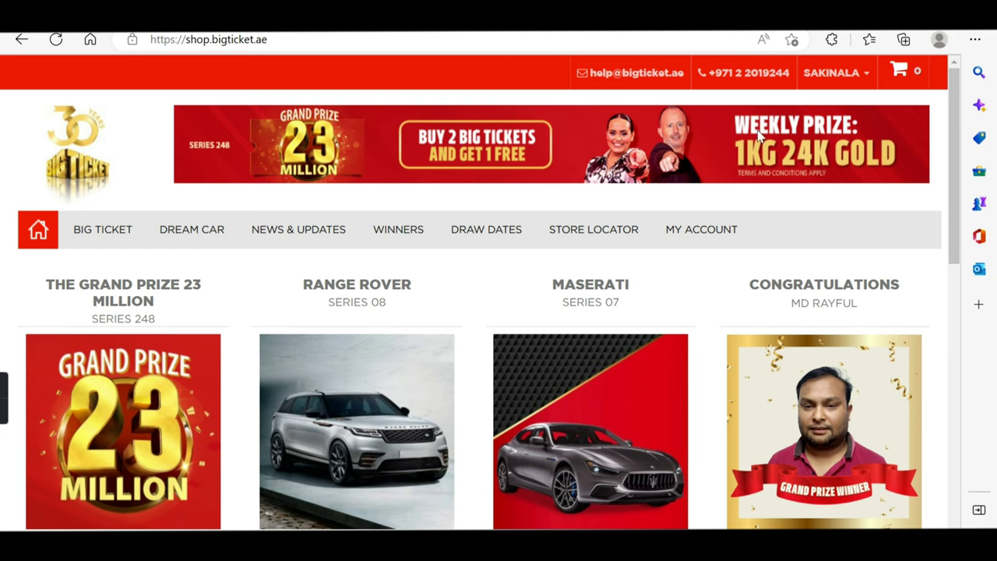
Open the Range Rover draw's Buy Tickets page and show the lucky-number filter options.
scroll(356, 242, "down", 3)
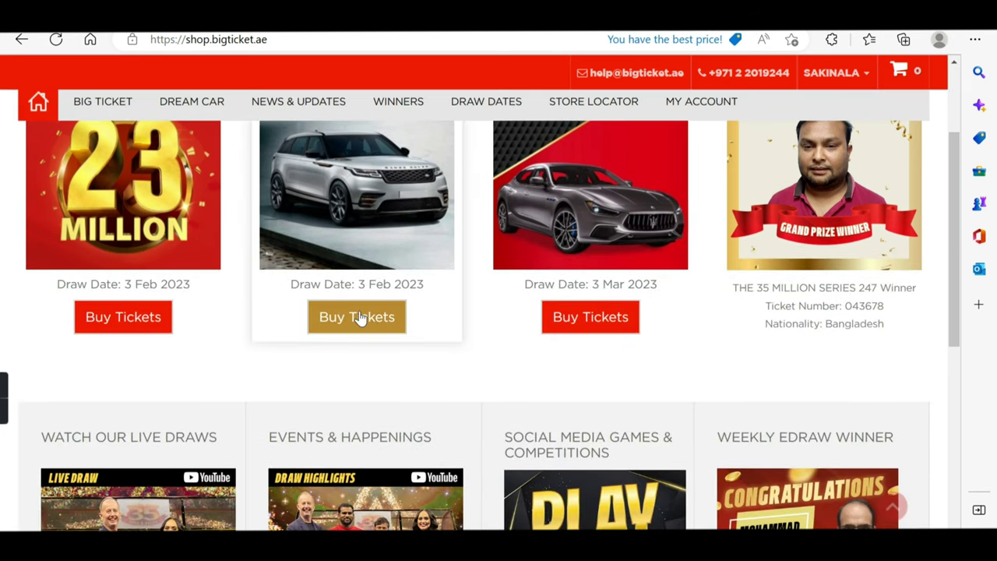
left_click(362, 320)
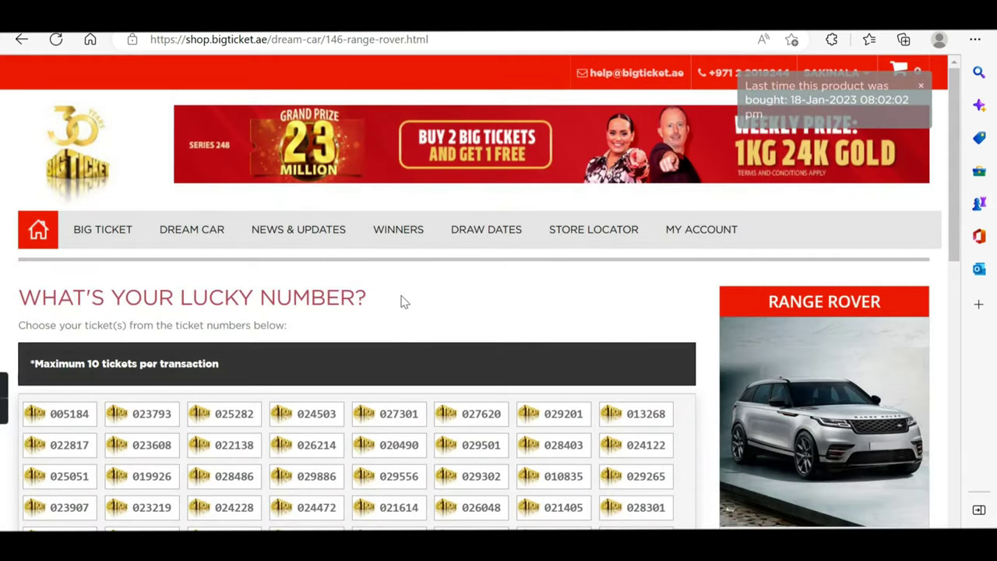
scroll(404, 303, "down", 5)
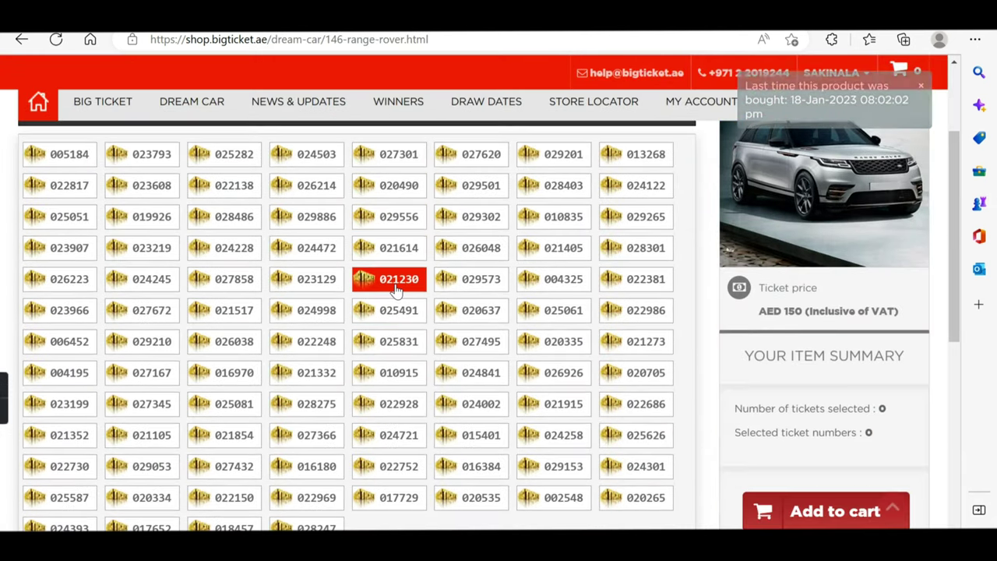
scroll(483, 285, "down", 3)
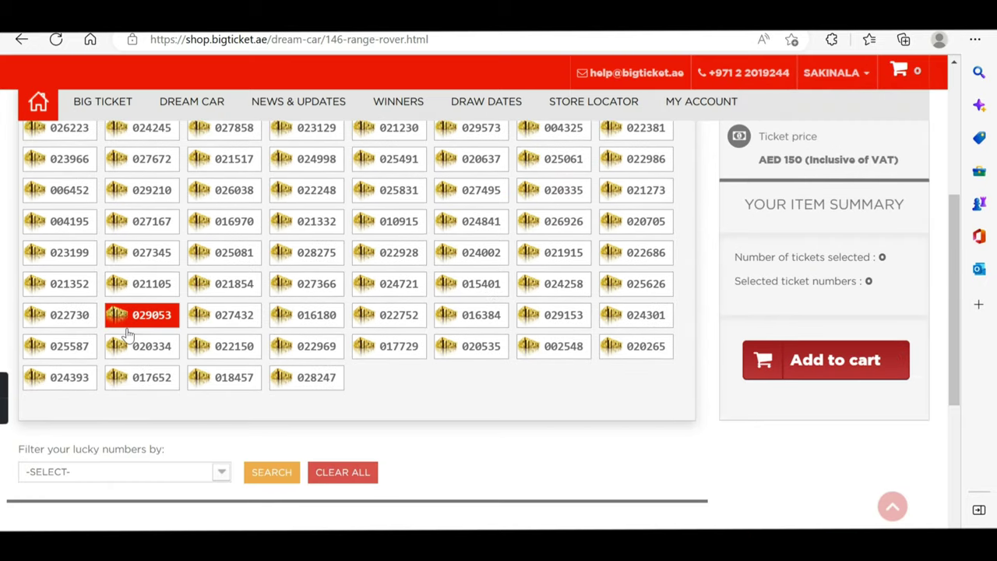
left_click(222, 473)
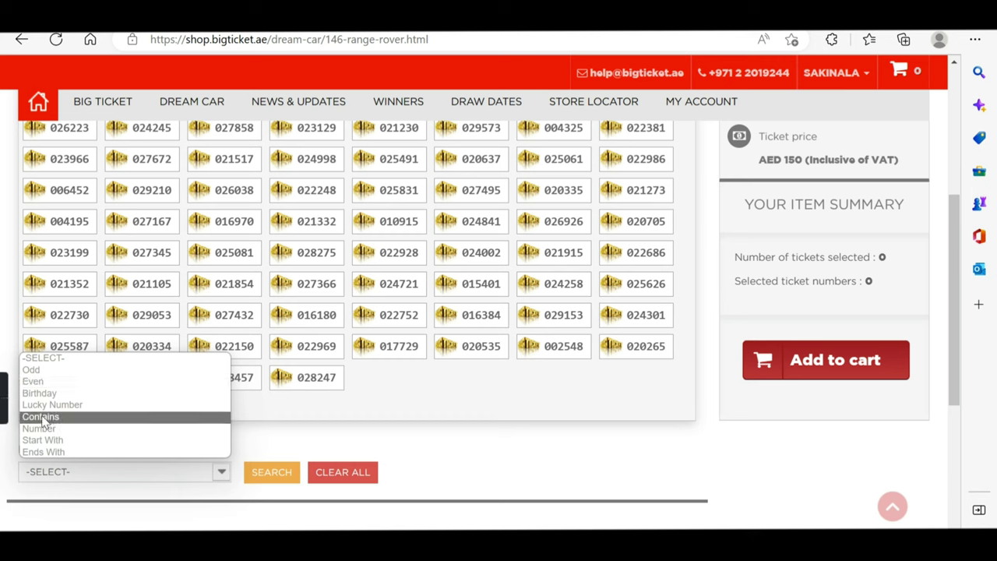
Filter by Lucky Number and select ticket 027366.
left_click(61, 406)
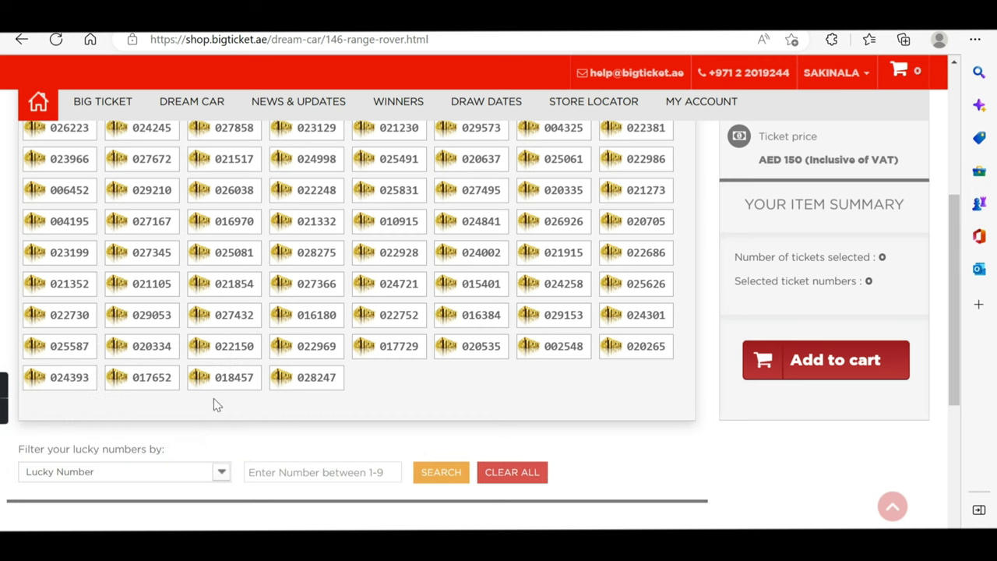
scroll(319, 312, "up", 3)
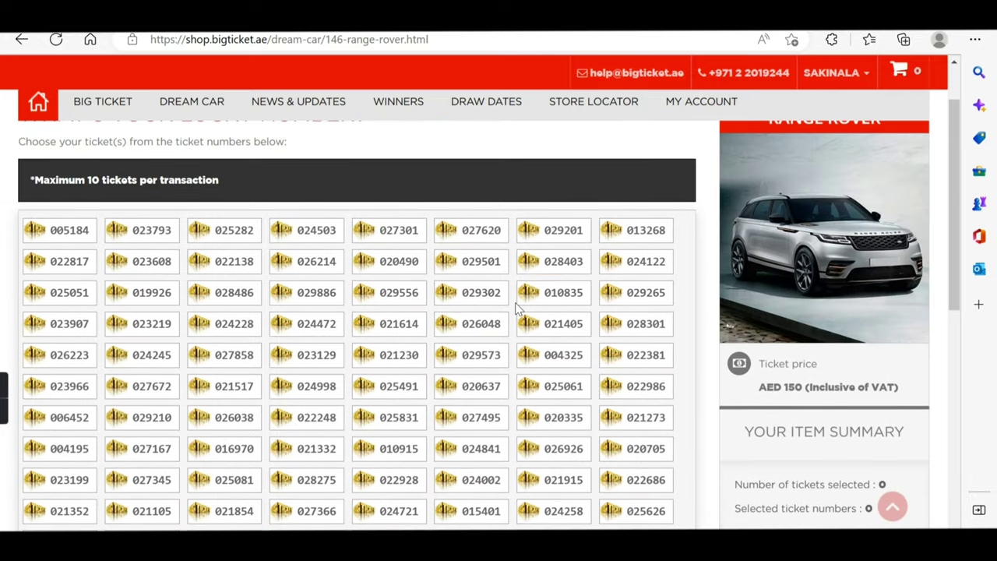
scroll(514, 316, "down", 1)
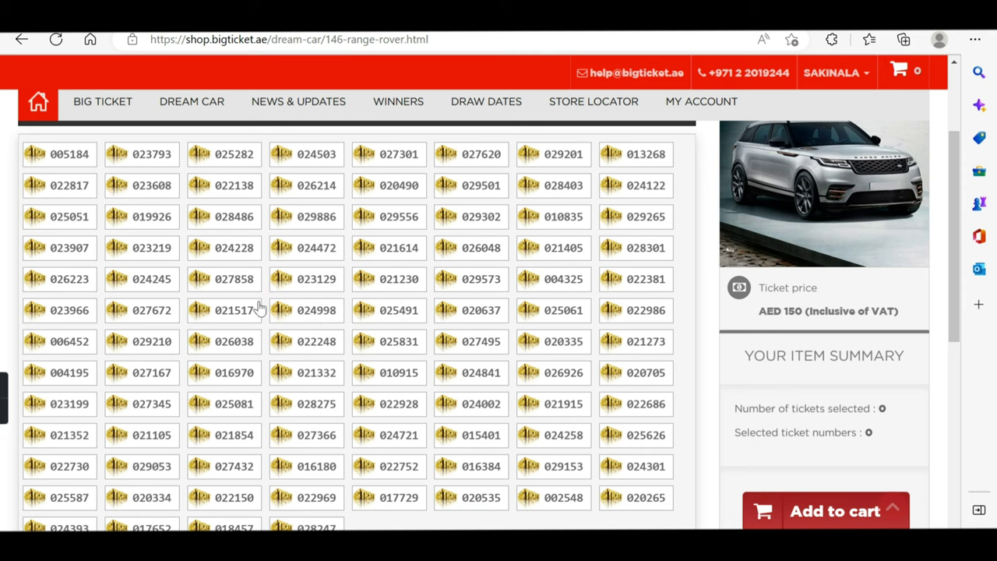
scroll(358, 343, "down", 1)
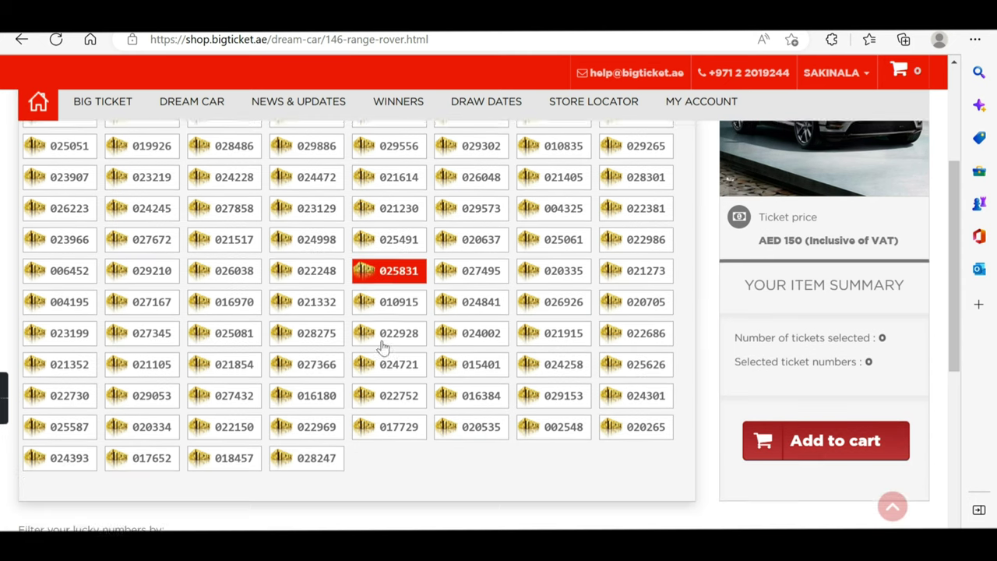
left_click(306, 364)
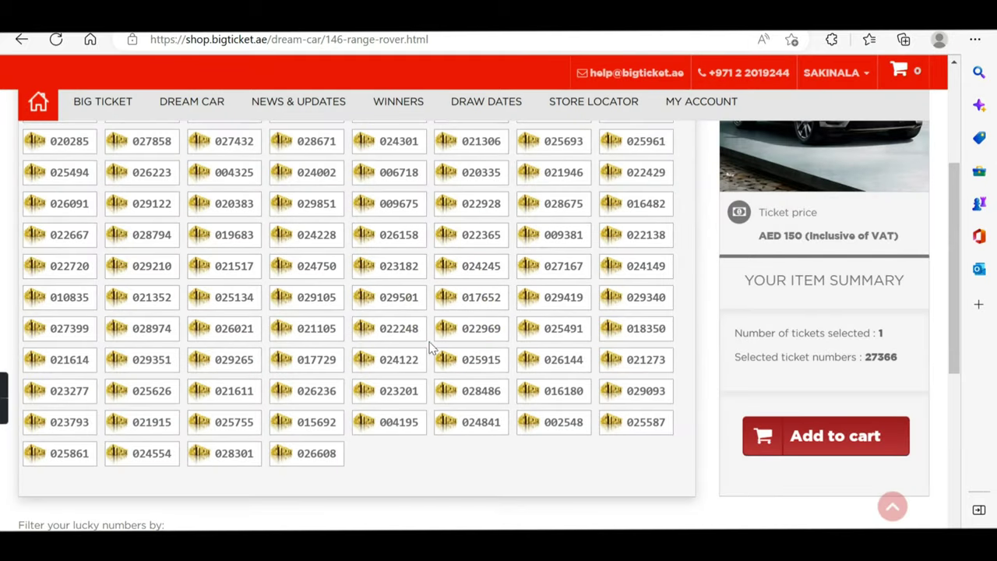
scroll(461, 359, "up", 1)
scroll(461, 358, "up", 2)
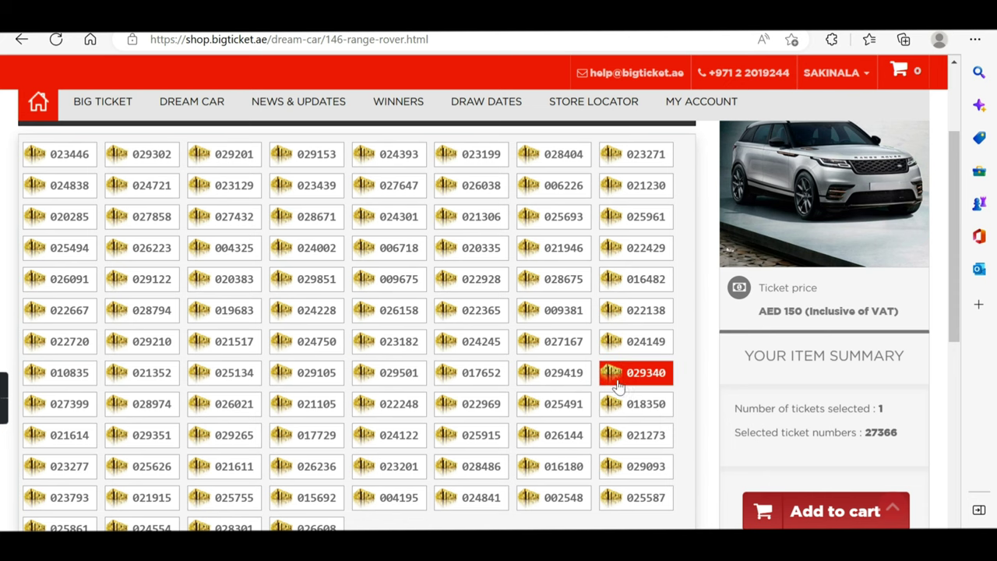